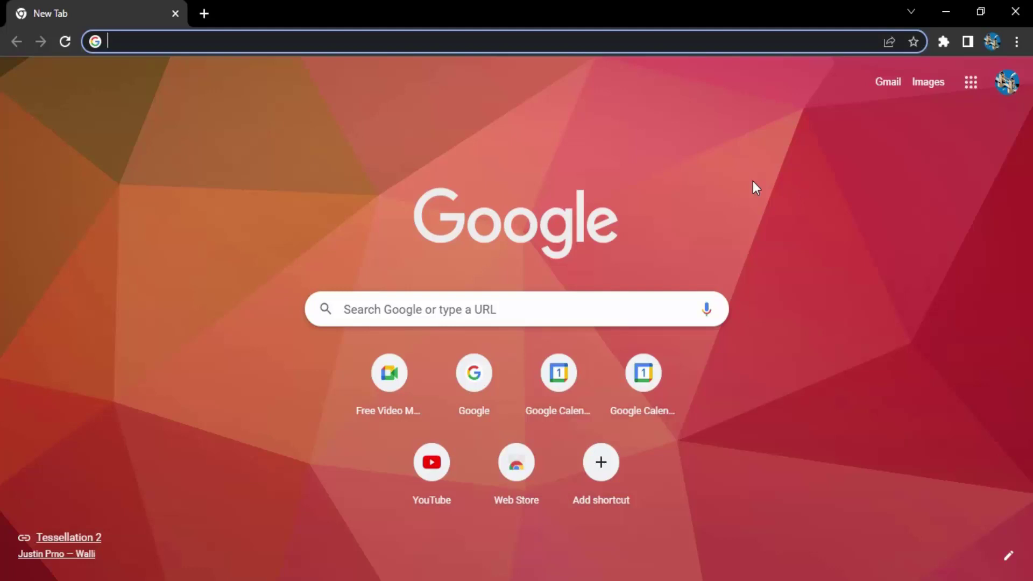
- Search the web for 'form' from the Chrome address bar
text(form)
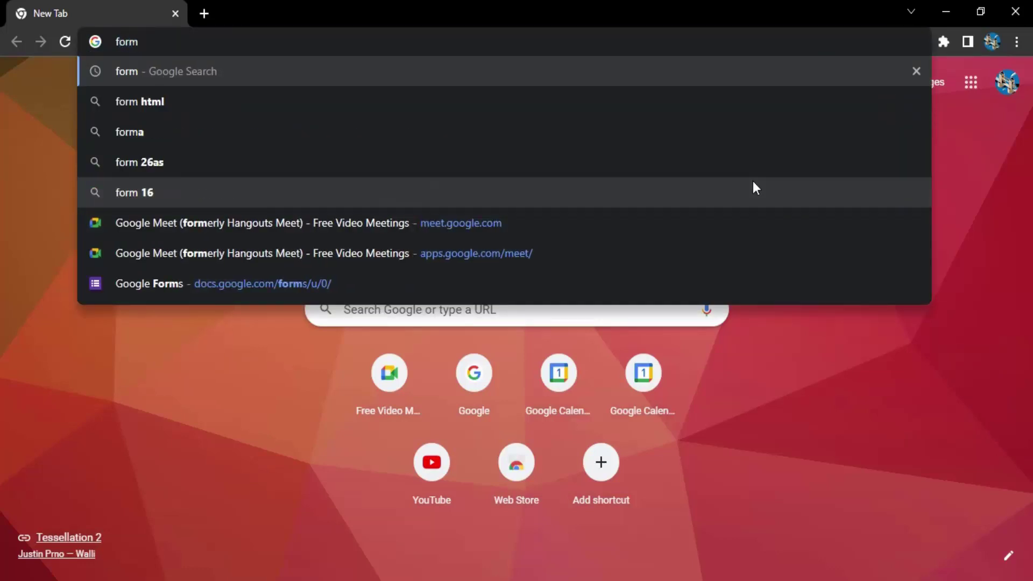
key(Return)
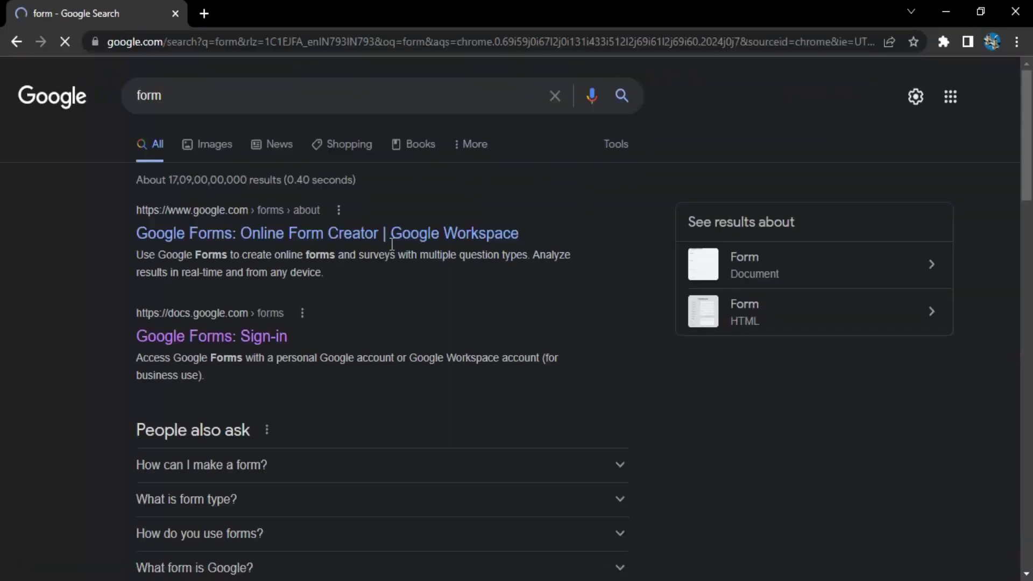
- Open the 'Google Forms: Sign-in' result to reach the Forms home page
click(275, 340)
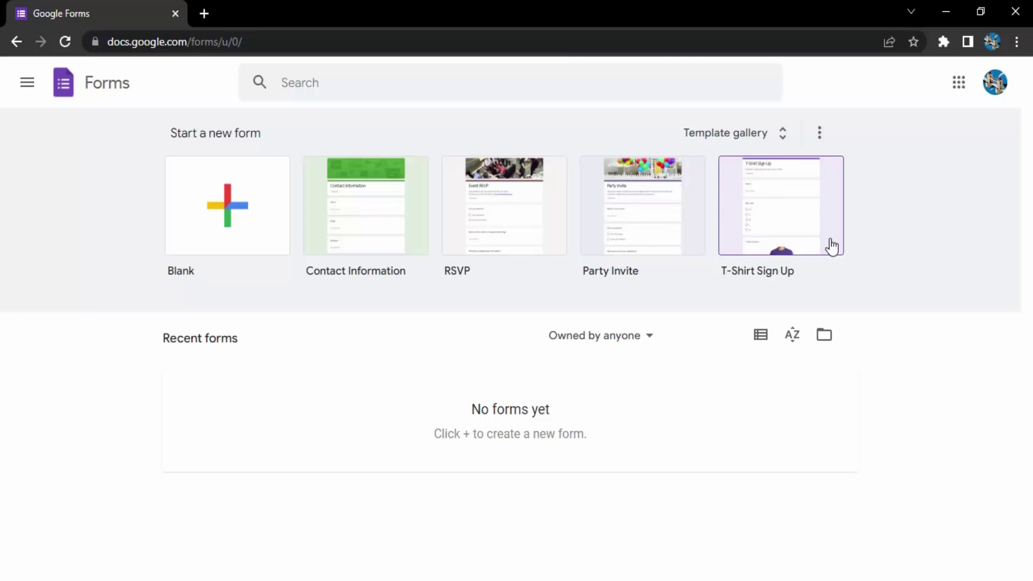
- Start a blank form and dismiss the new Google Forms introduction popup
click(230, 214)
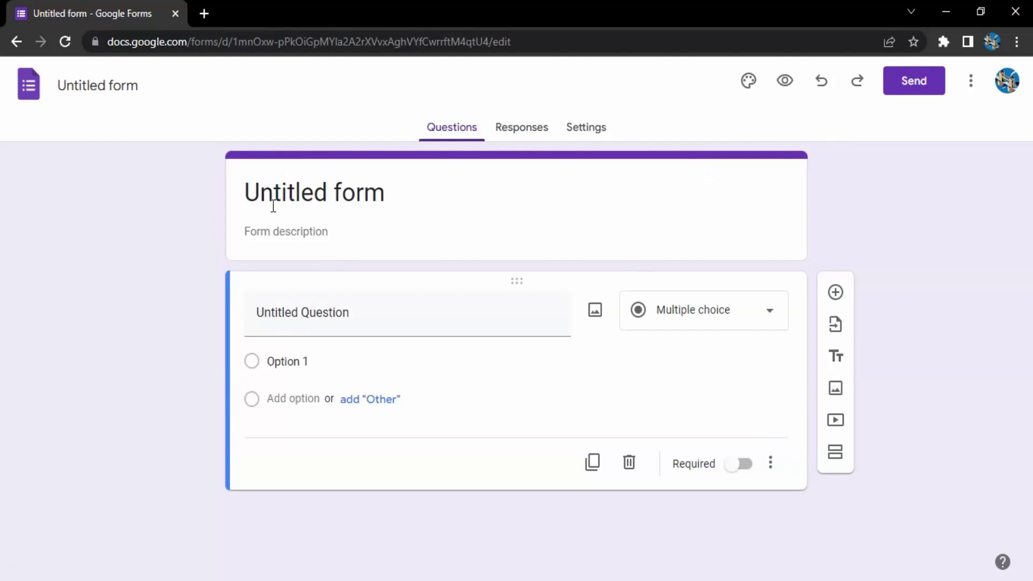
click(620, 252)
- Replace 'Untitled form' with a bold, non-italic 'Shipping Details' title
click(307, 196)
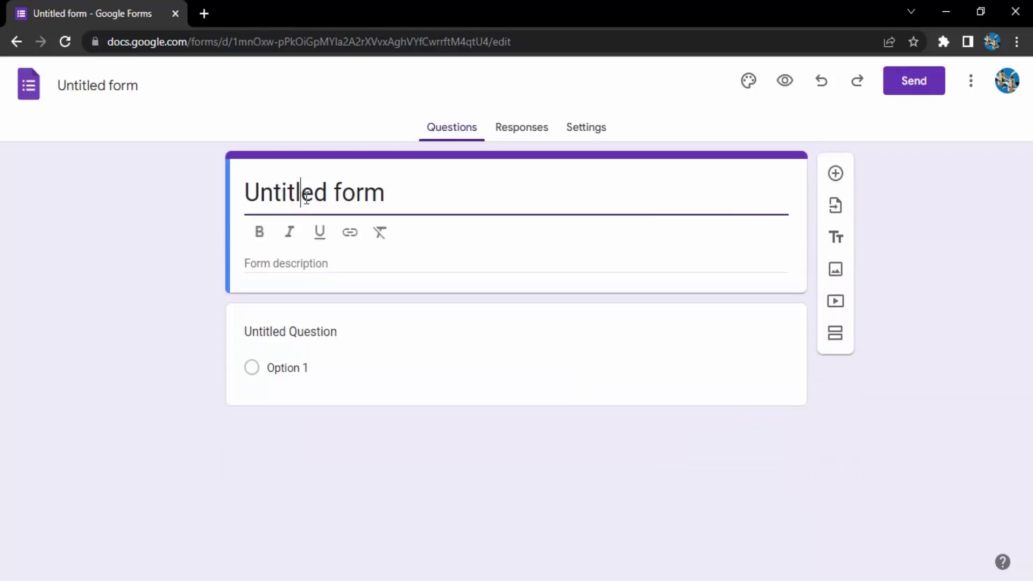
triple_click(406, 188)
text(S)
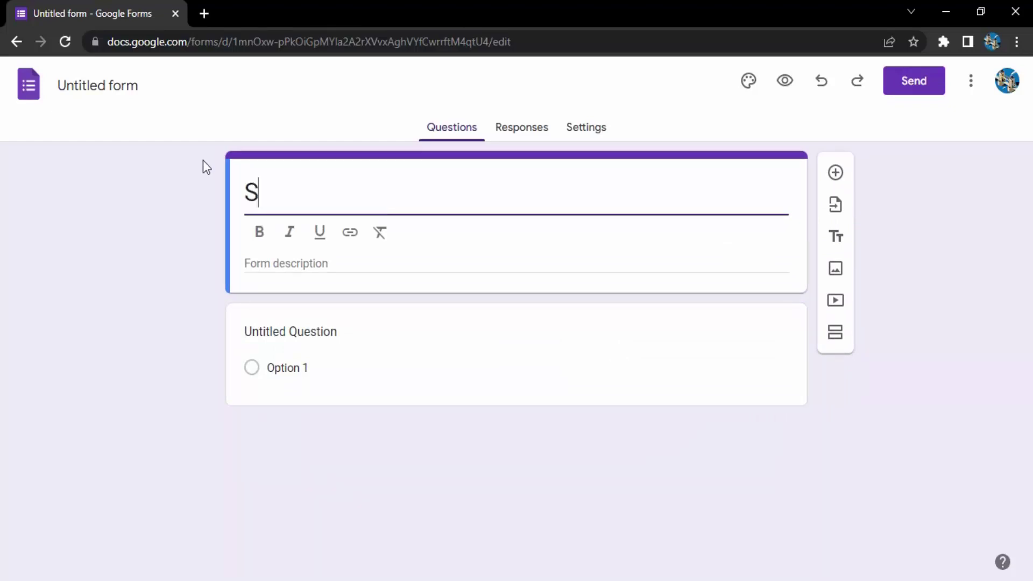
text(hippi)
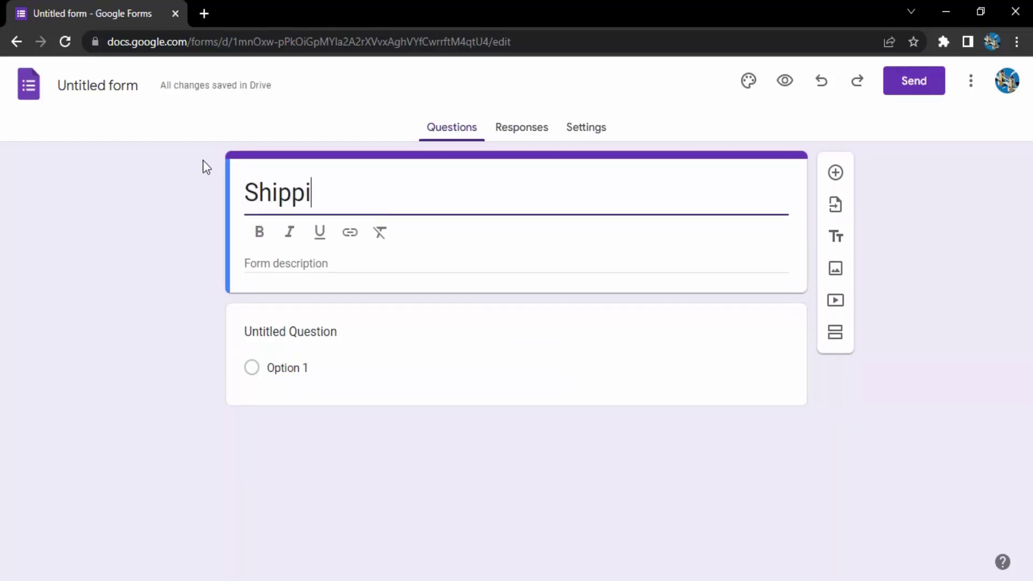
text(ng Det)
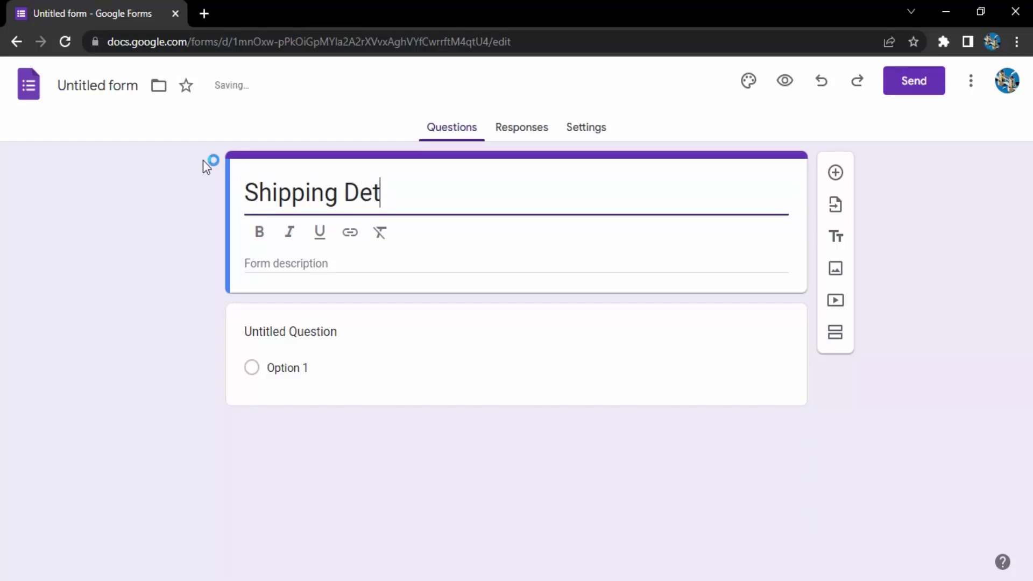
text(ails)
triple_click(348, 185)
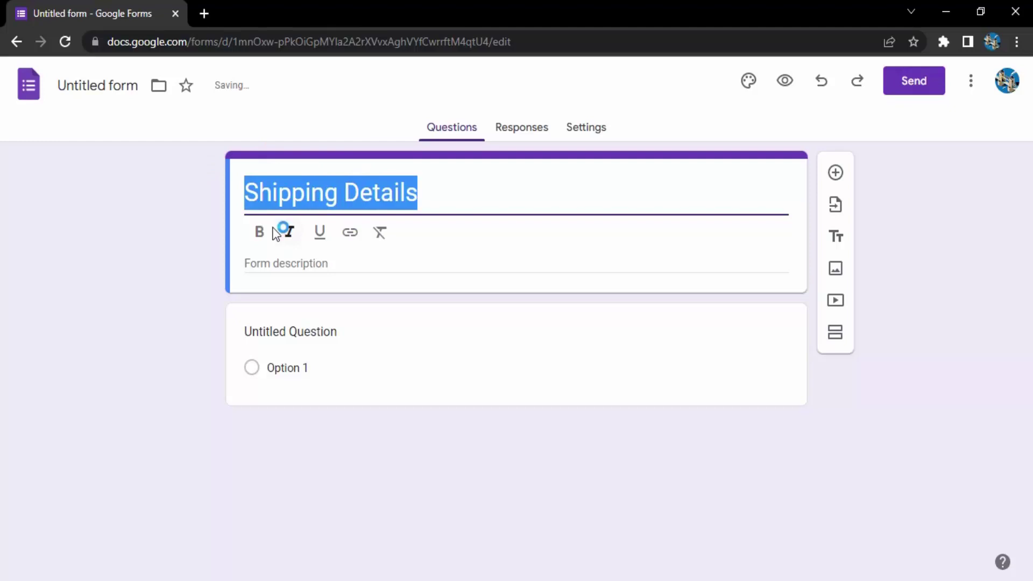
click(261, 232)
click(289, 232)
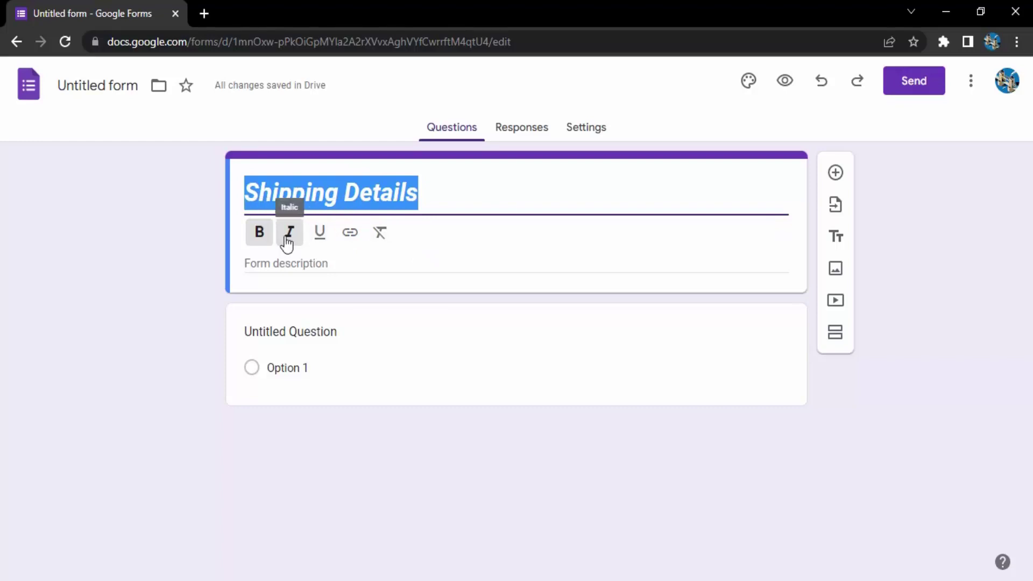
click(286, 239)
click(450, 195)
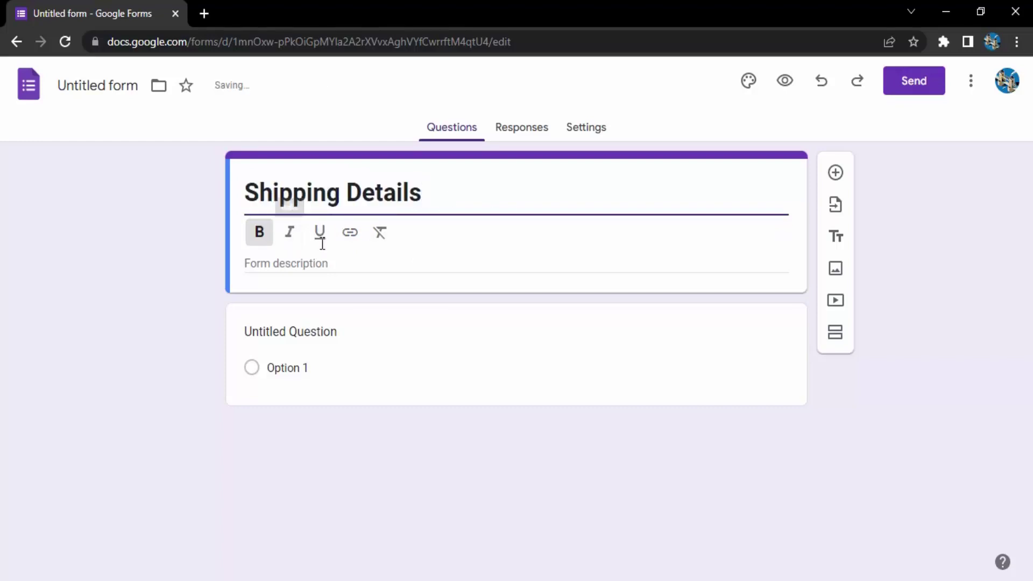
click(329, 261)
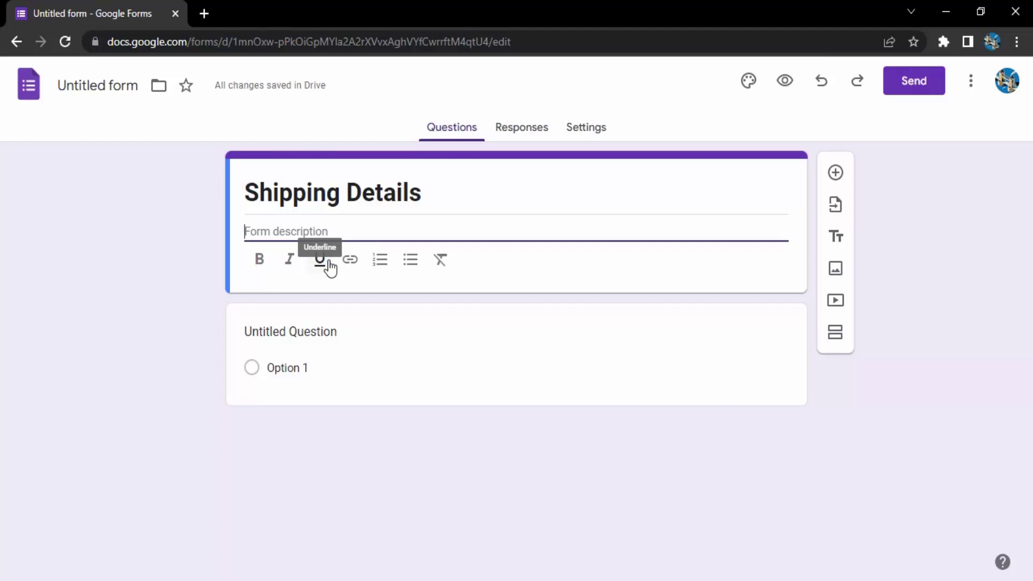
- Write bulleted lines 'Only enter 10 digits mobile number' and 'Please make sure your entries are correct'
click(410, 261)
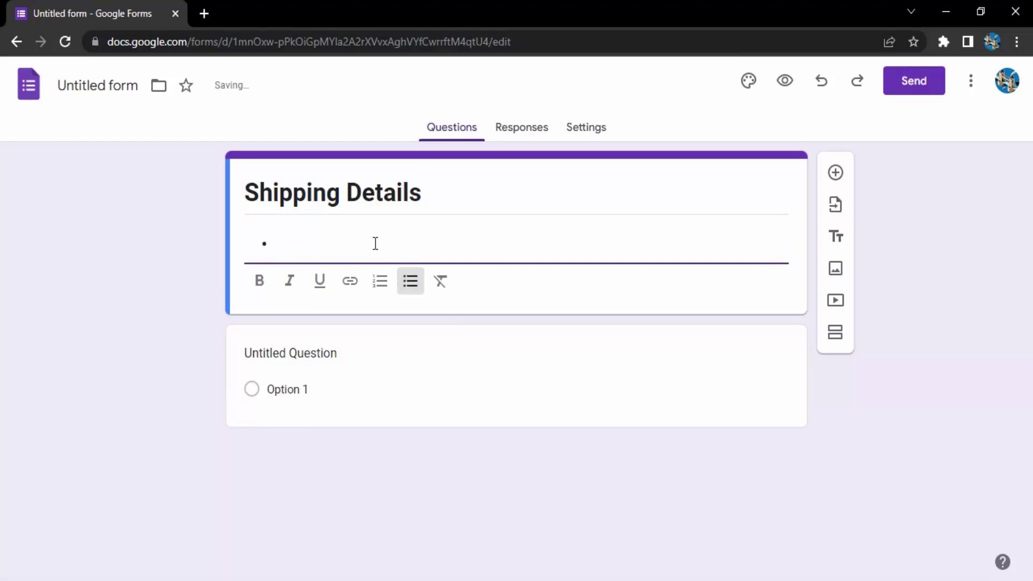
text(O)
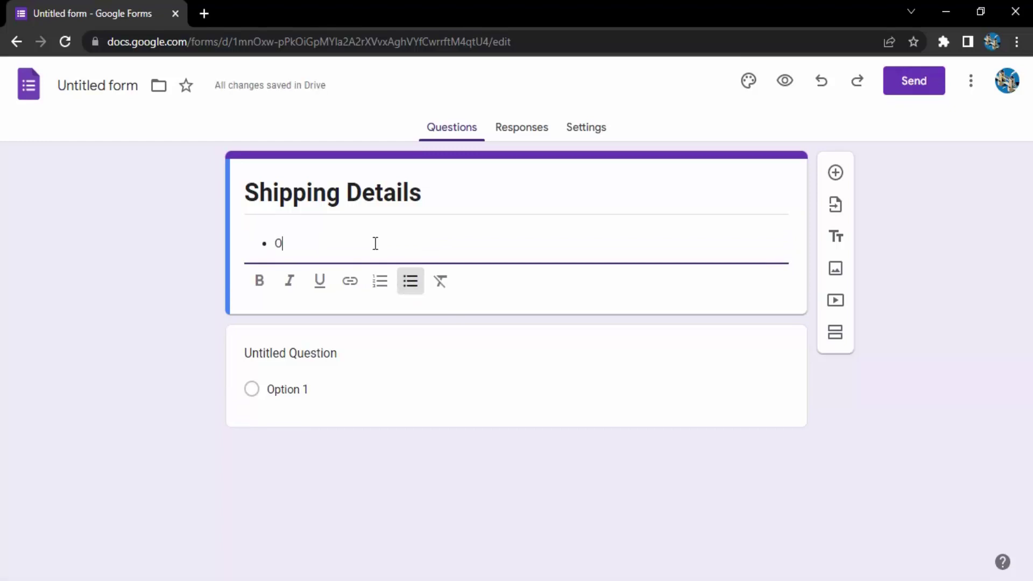
text(nly en)
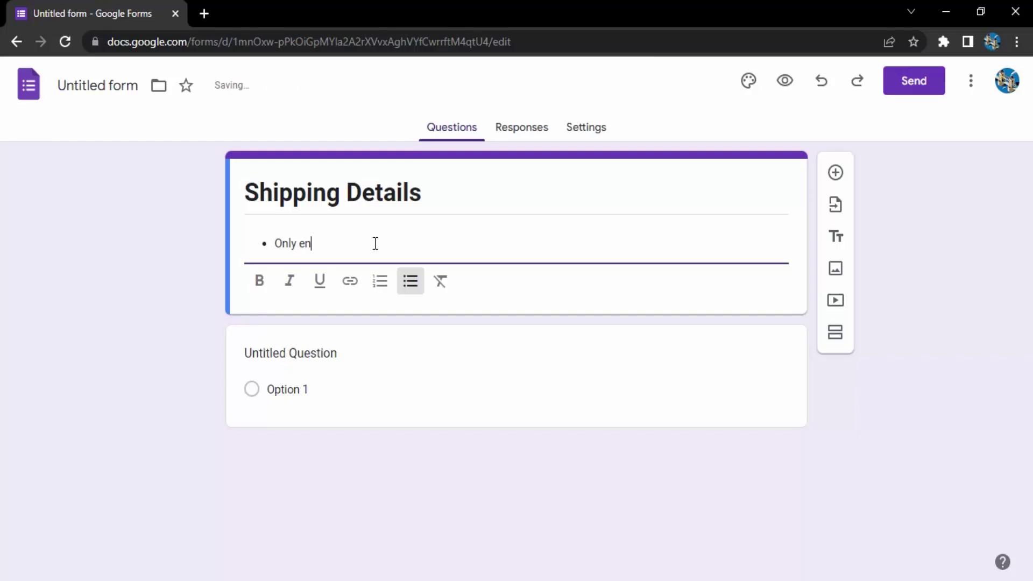
text(ter 10 digits mobile number)
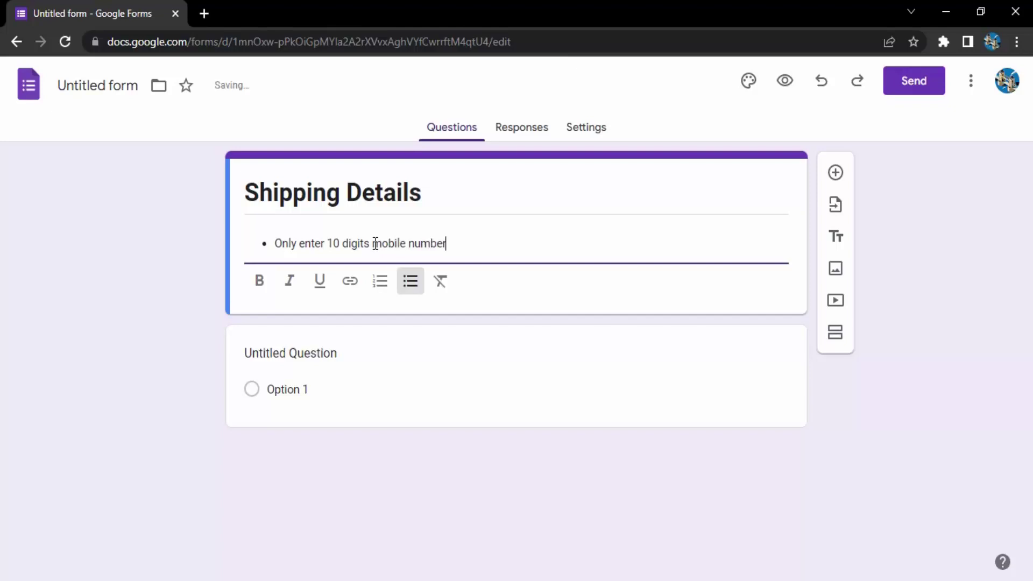
key(Return)
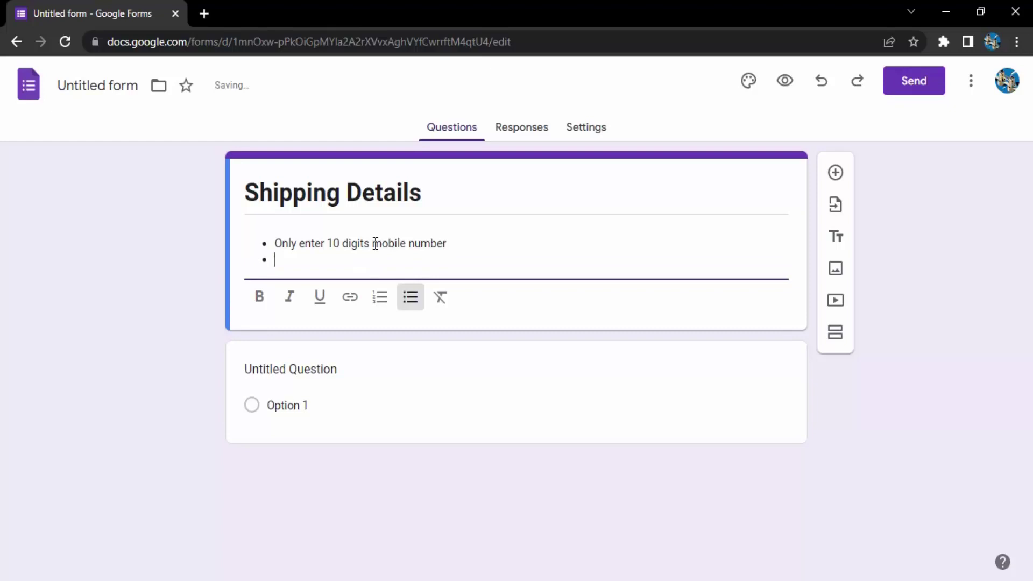
text(P)
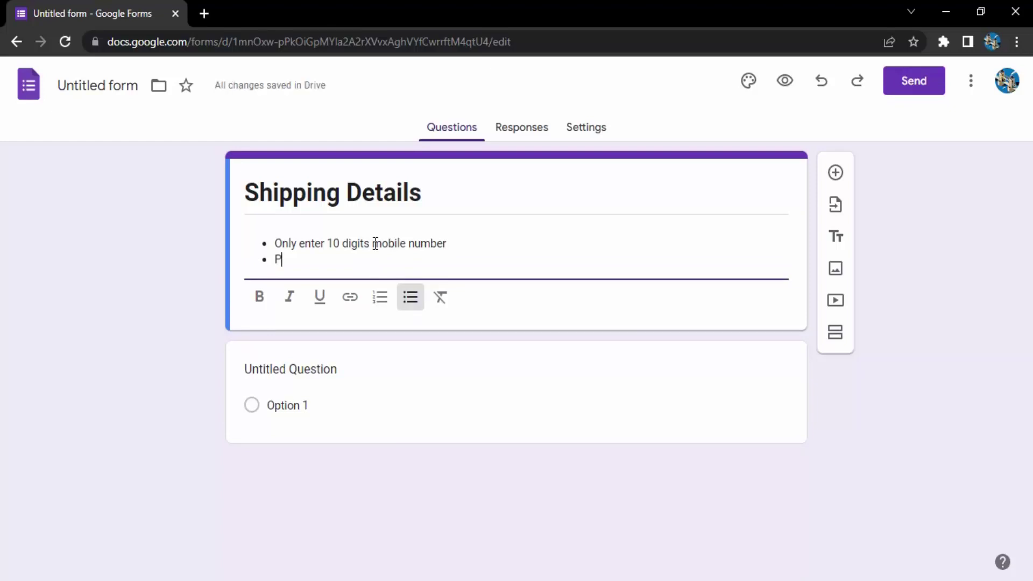
text(lease make sur)
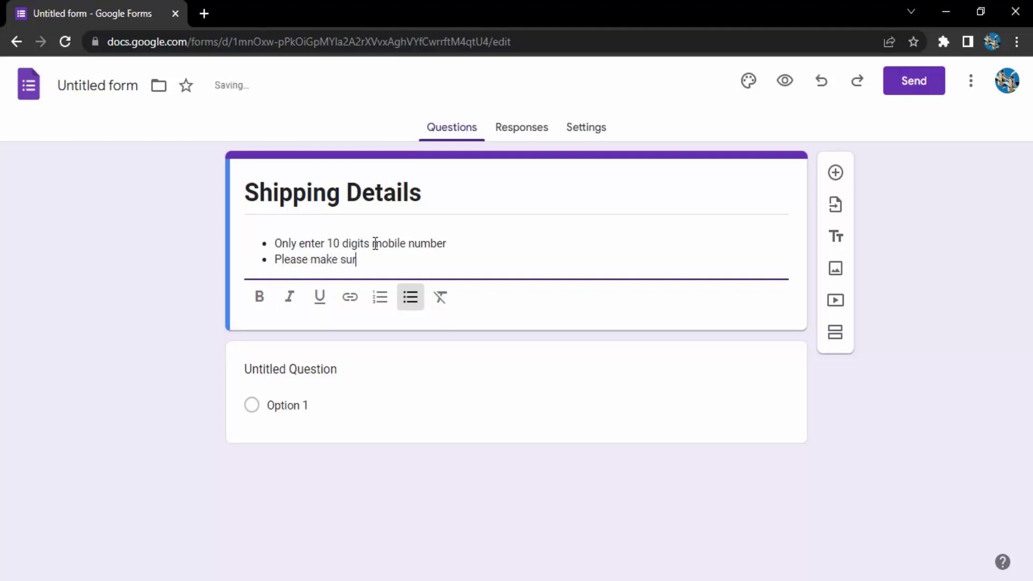
text(e your enter)
text(ies a)
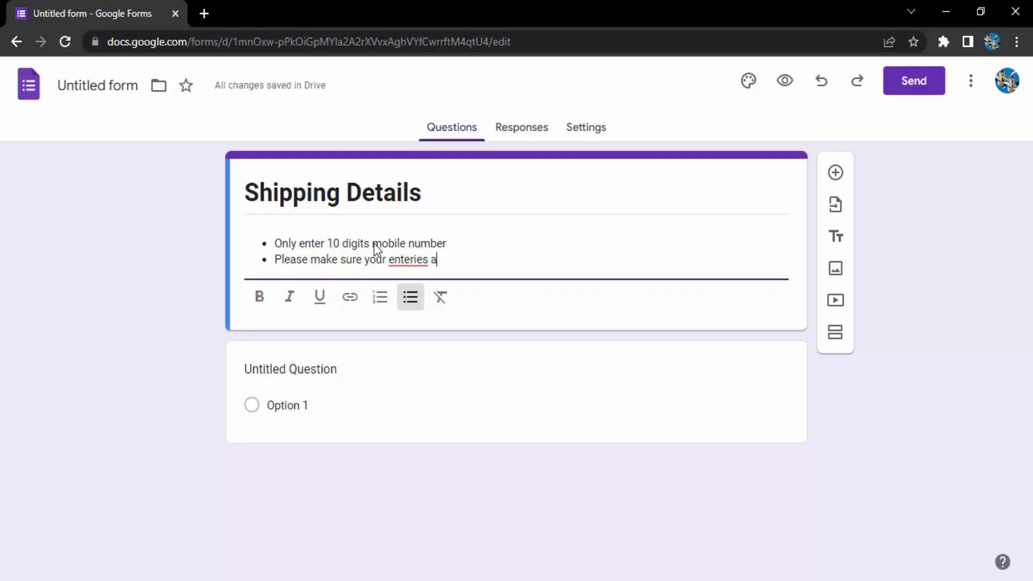
text(re correct)
click(410, 259)
key(BackSpace)
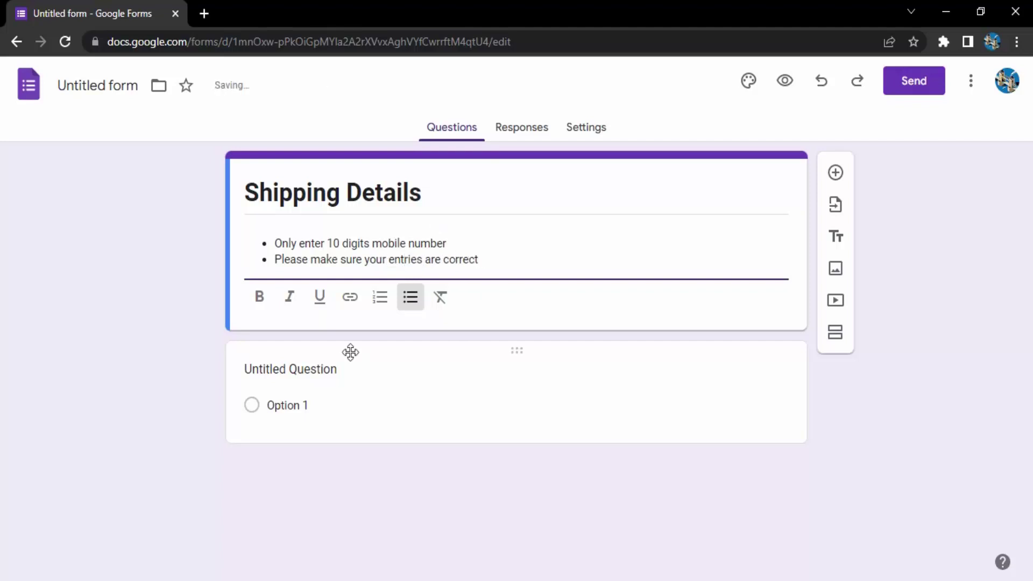
- Change the default multiple-choice question's type to Short answer
click(318, 360)
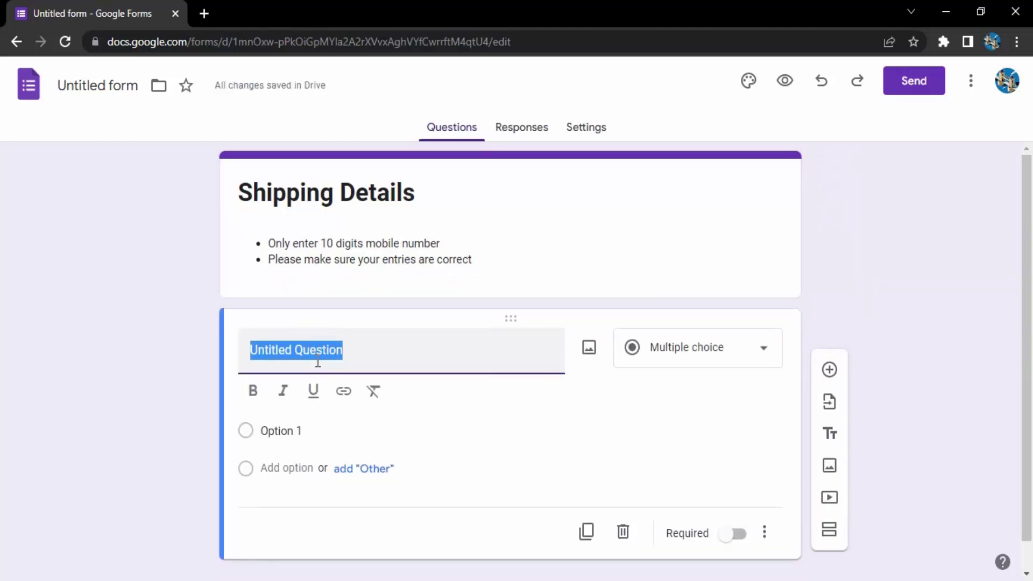
click(656, 367)
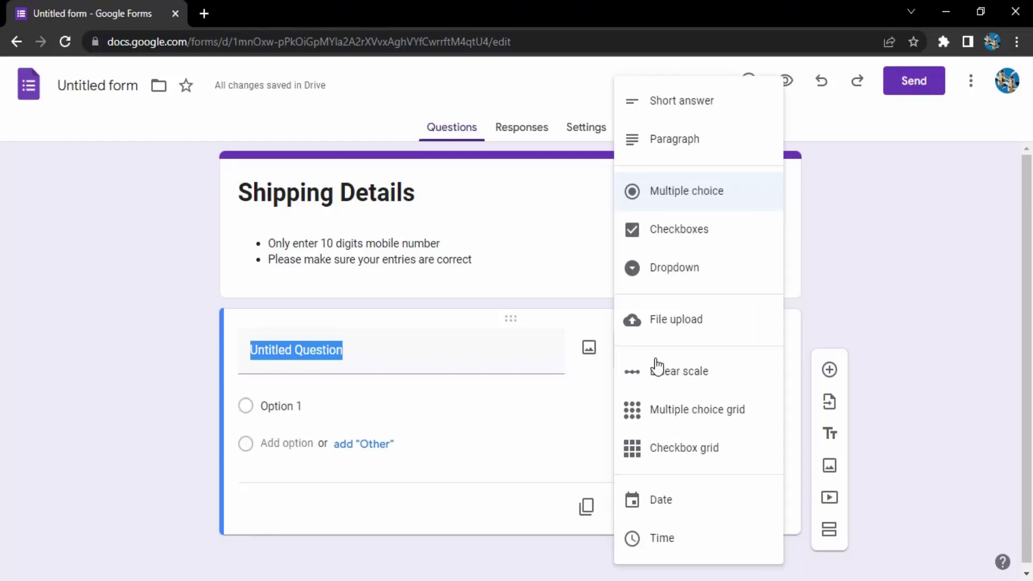
click(685, 104)
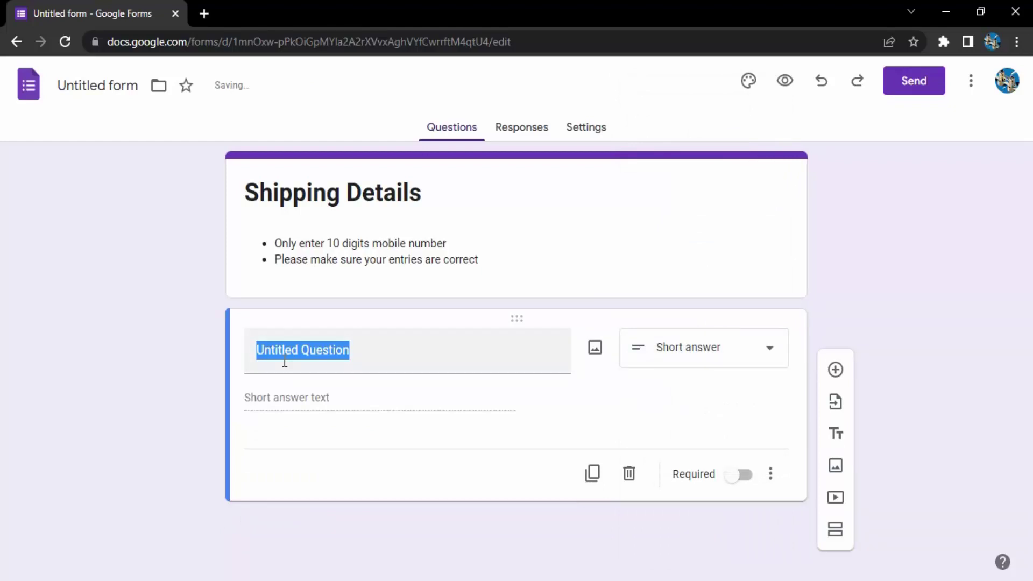
key(ctrl+z)
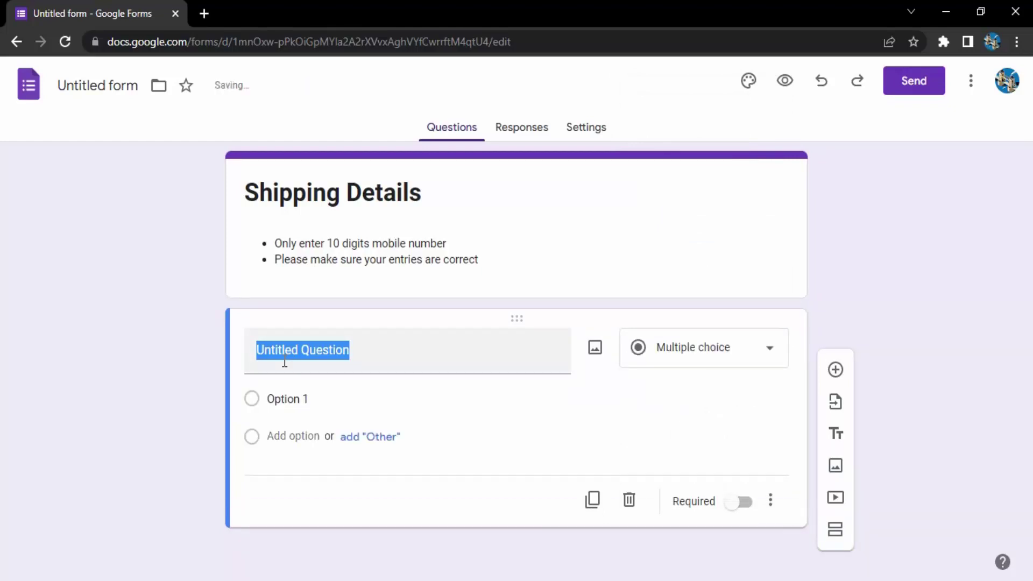
click(680, 350)
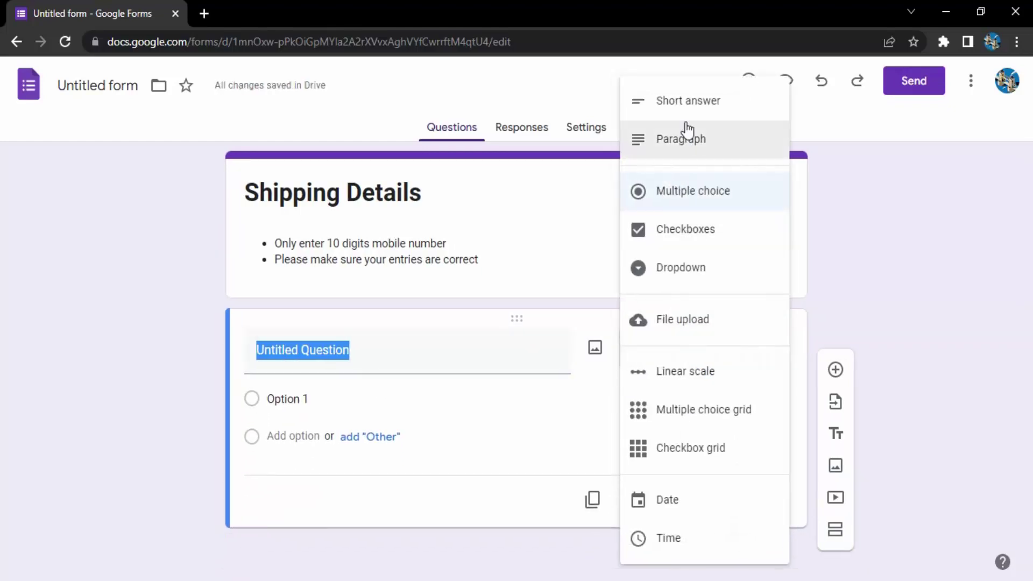
click(688, 103)
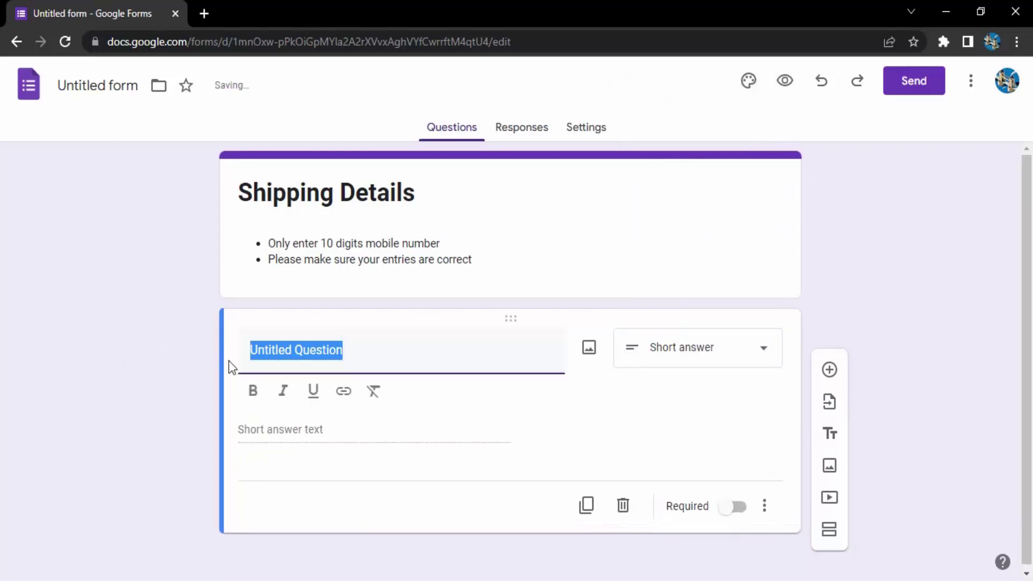
- Rename the question from 'Untitled Question' to 'Mobile Number' and switch on Required
key(BackSpace)
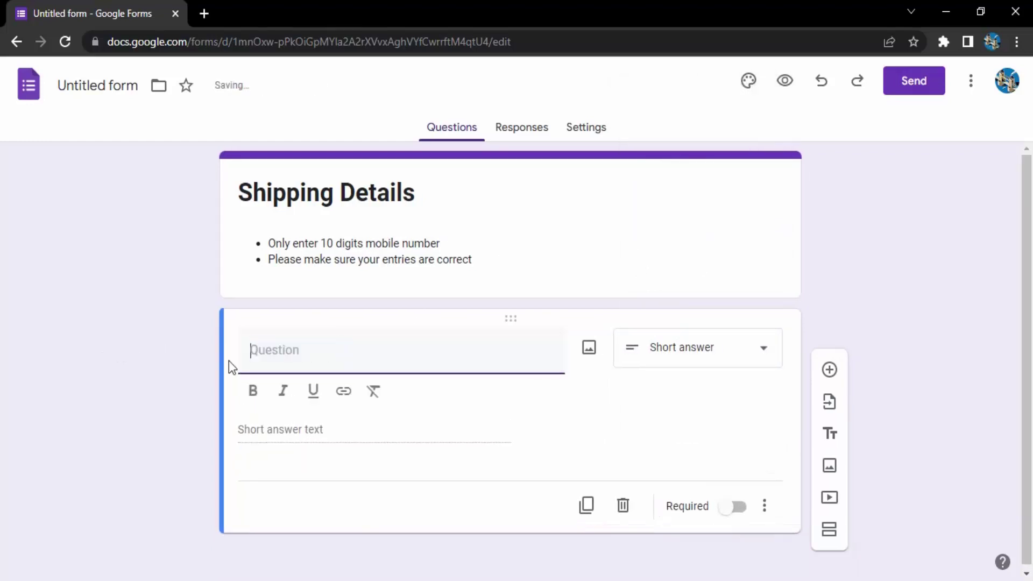
text(Mobile )
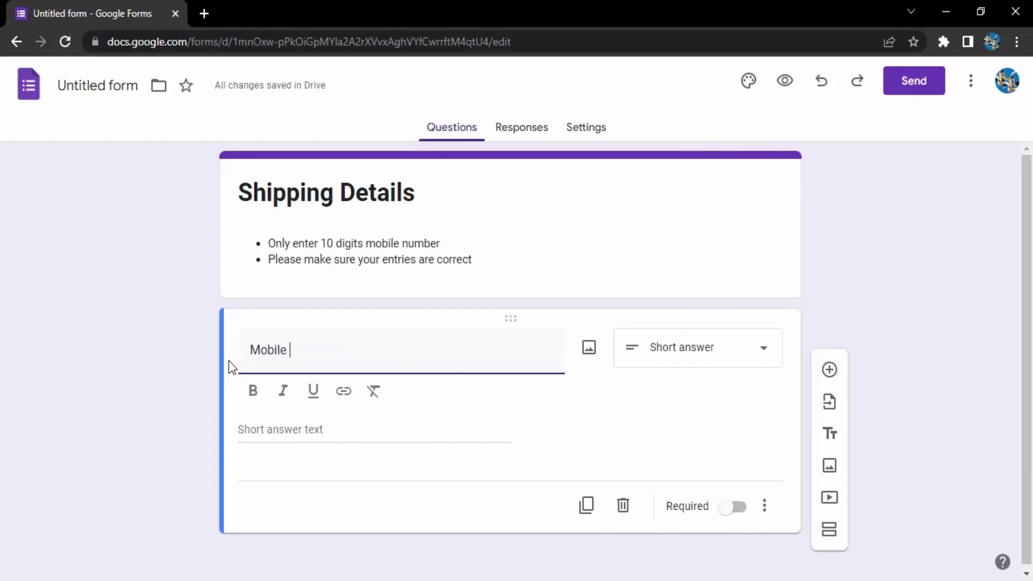
text(Number)
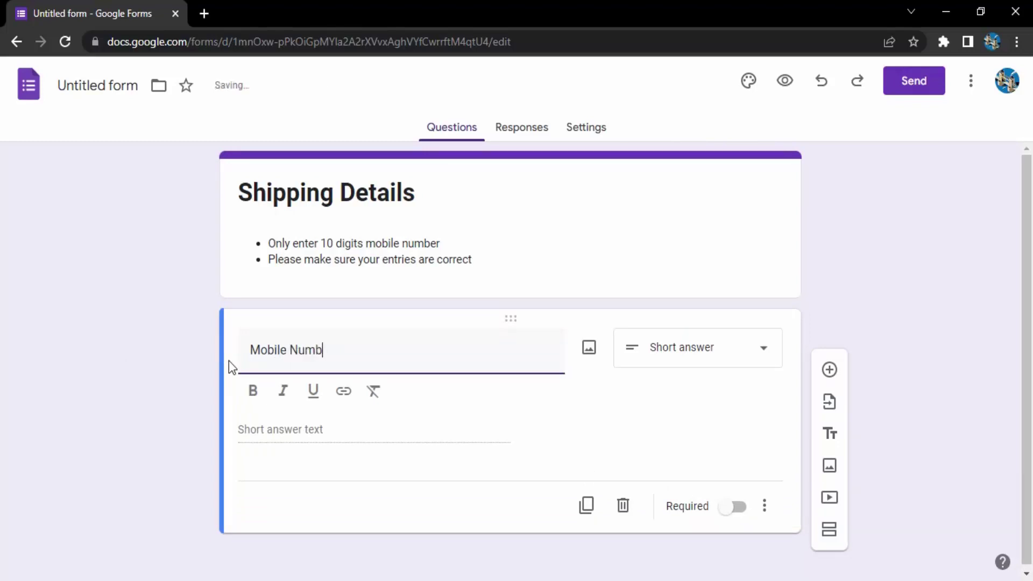
click(576, 440)
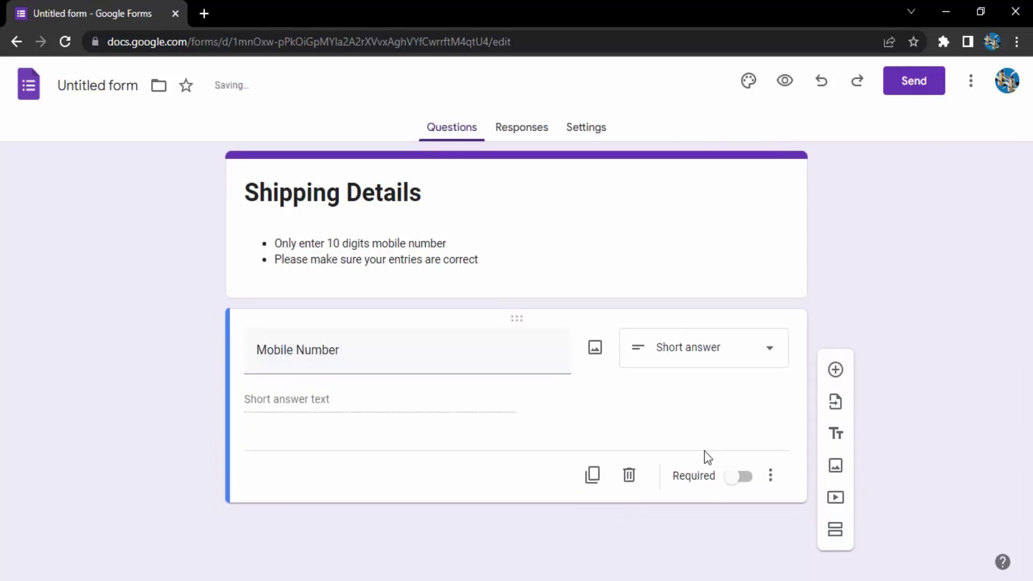
click(740, 477)
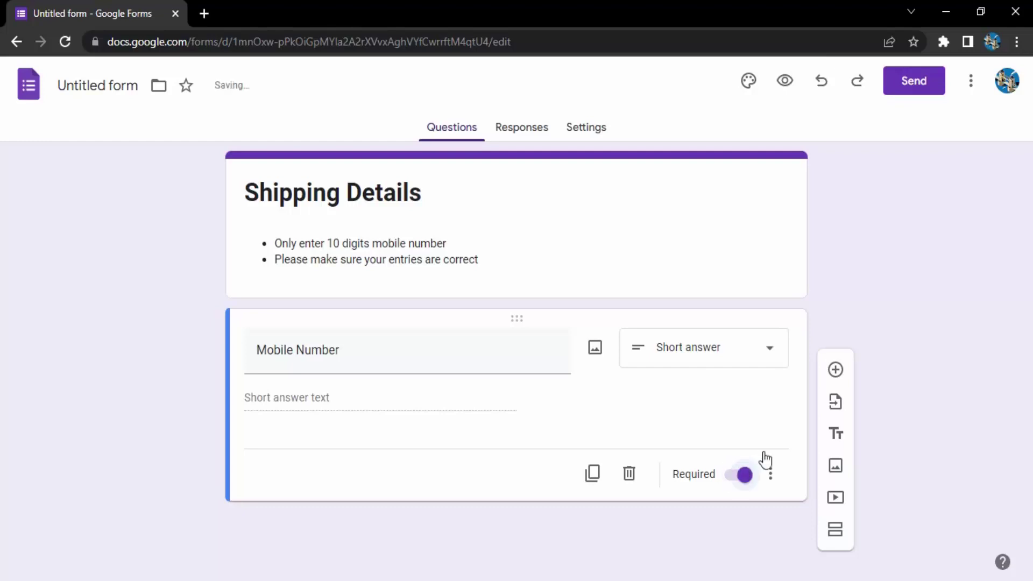